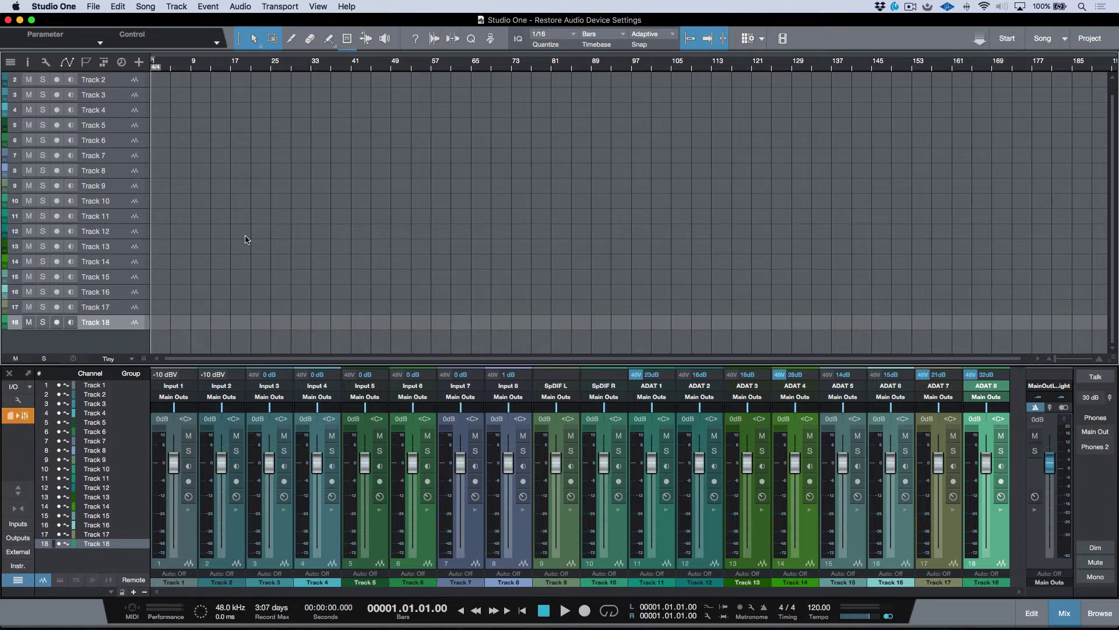
Open the song's audio input setup, where 18 inputs map one-to-one onto Quantum channels.
{"action": "left_click", "coordinate": [14, 388]}
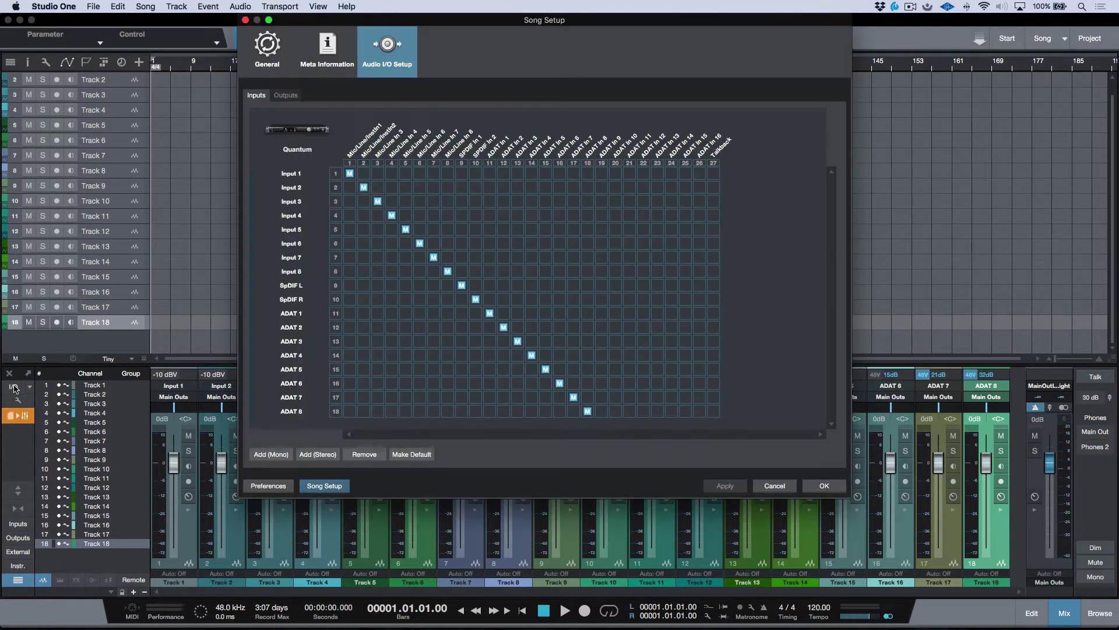
Accept the song's 18-input setup and close the Song Setup dialog.
{"action": "left_click", "coordinate": [825, 486]}
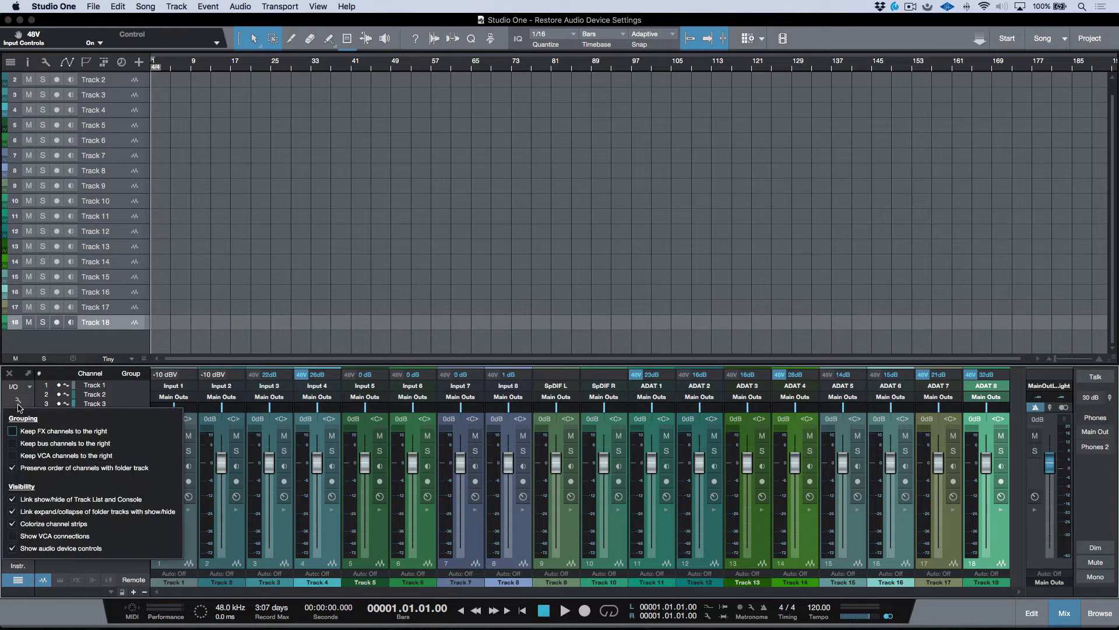
Toggle the console's audio device controls off and back on so each channel shows preamp gain and 48V.
{"action": "left_click", "coordinate": [17, 400]}
{"action": "left_click", "coordinate": [12, 549]}
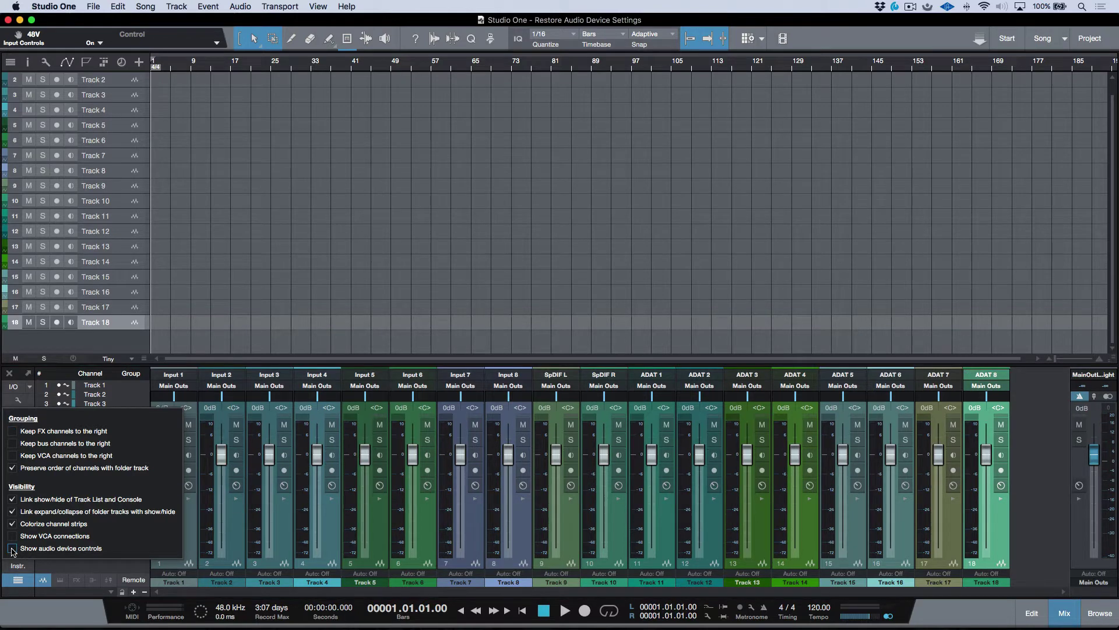
{"action": "left_click", "coordinate": [12, 549]}
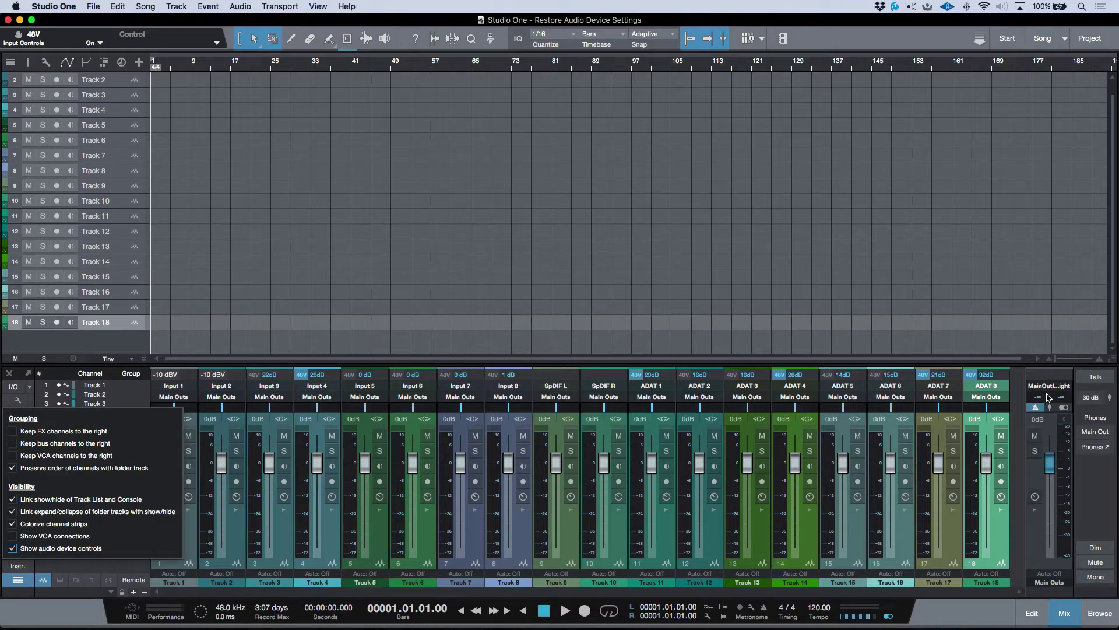
{"action": "left_click", "coordinate": [18, 401]}
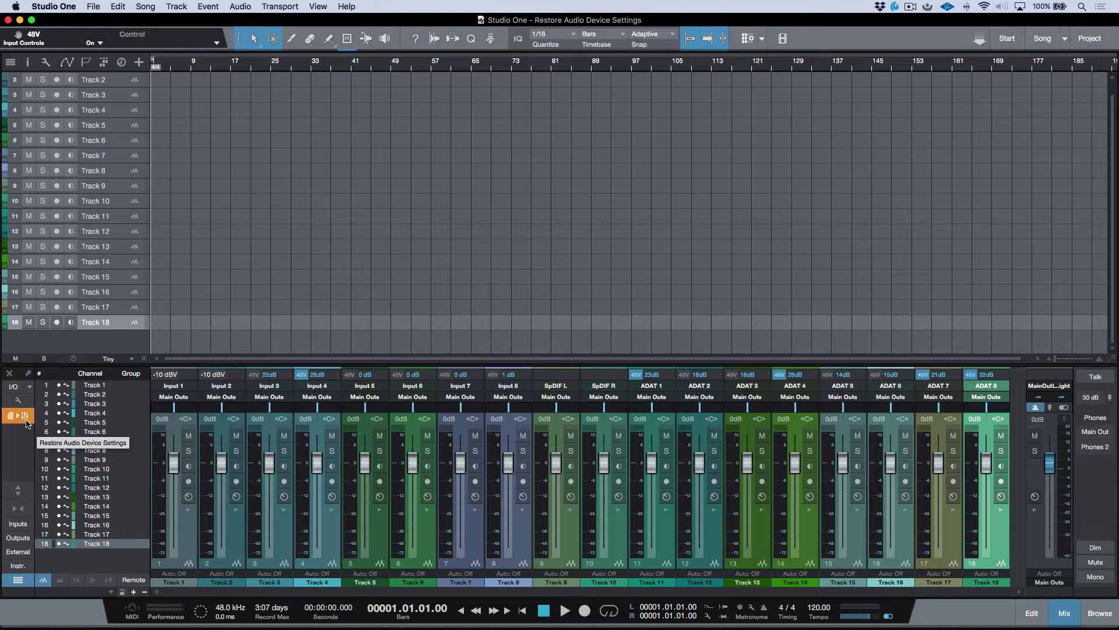
Send the song's saved preamp gain and 48V settings to the Quantum via Restore Audio Device Settings.
{"action": "left_click", "coordinate": [27, 422]}
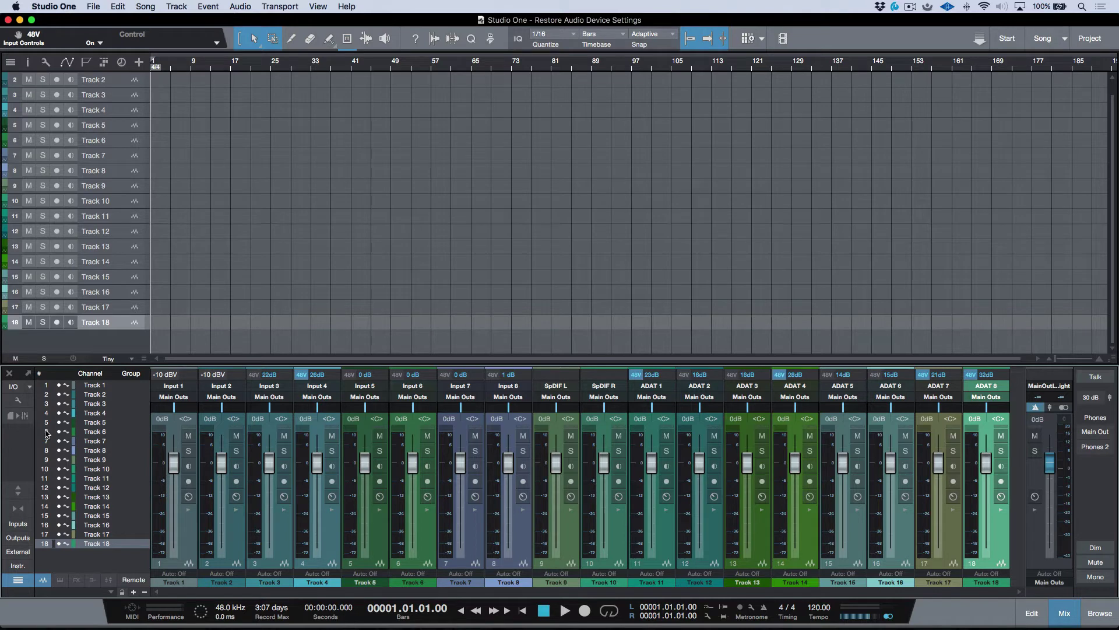
{"action": "key", "text": "super+Tab"}
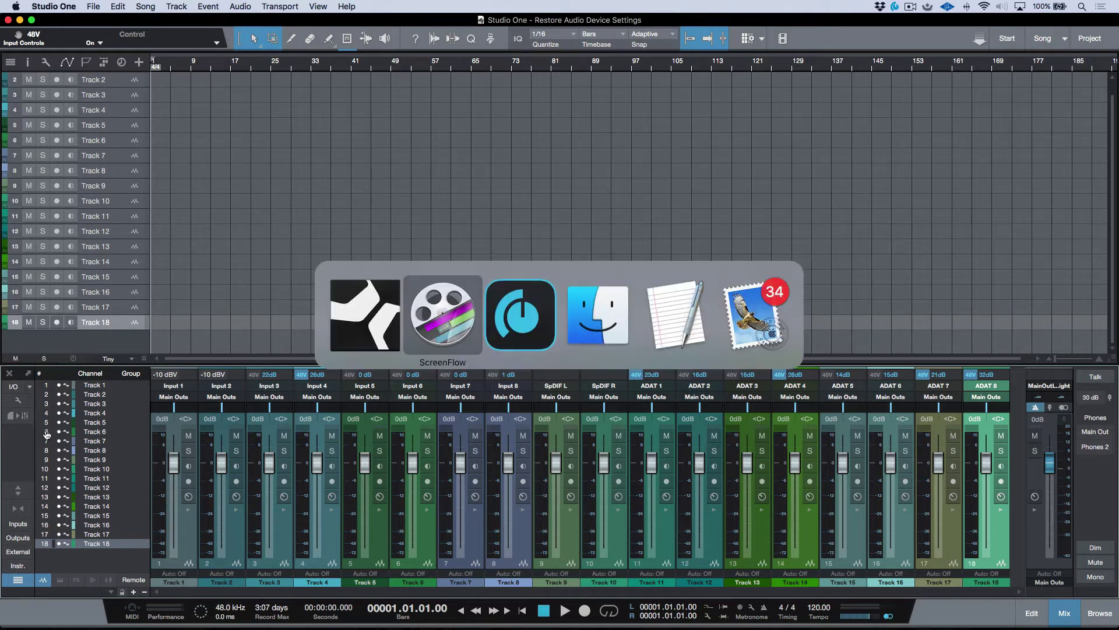
{"action": "key", "text": "super+Tab"}
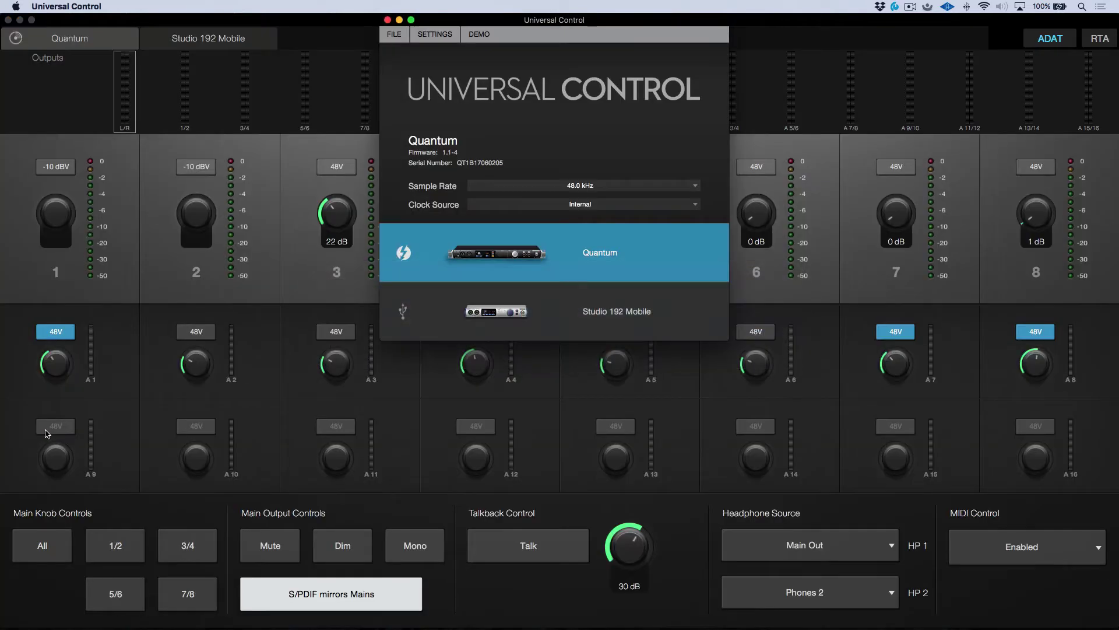
{"action": "left_click", "coordinate": [399, 20]}
{"action": "key", "text": "super+Tab"}
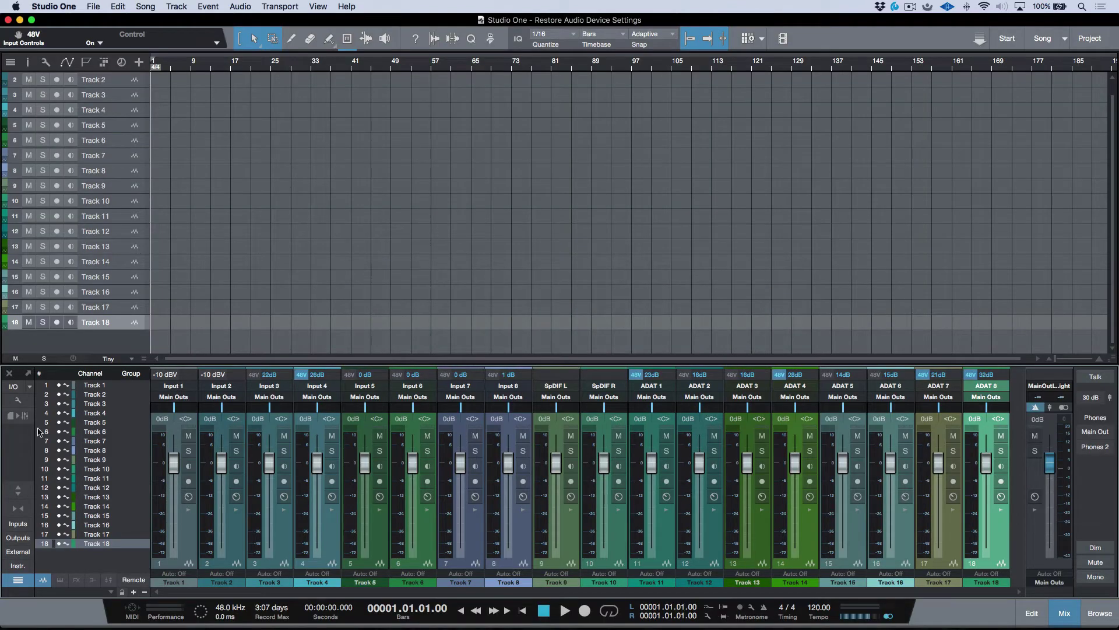
Close the current song from the File menu, then switch to Universal Control.
{"action": "left_click", "coordinate": [93, 7]}
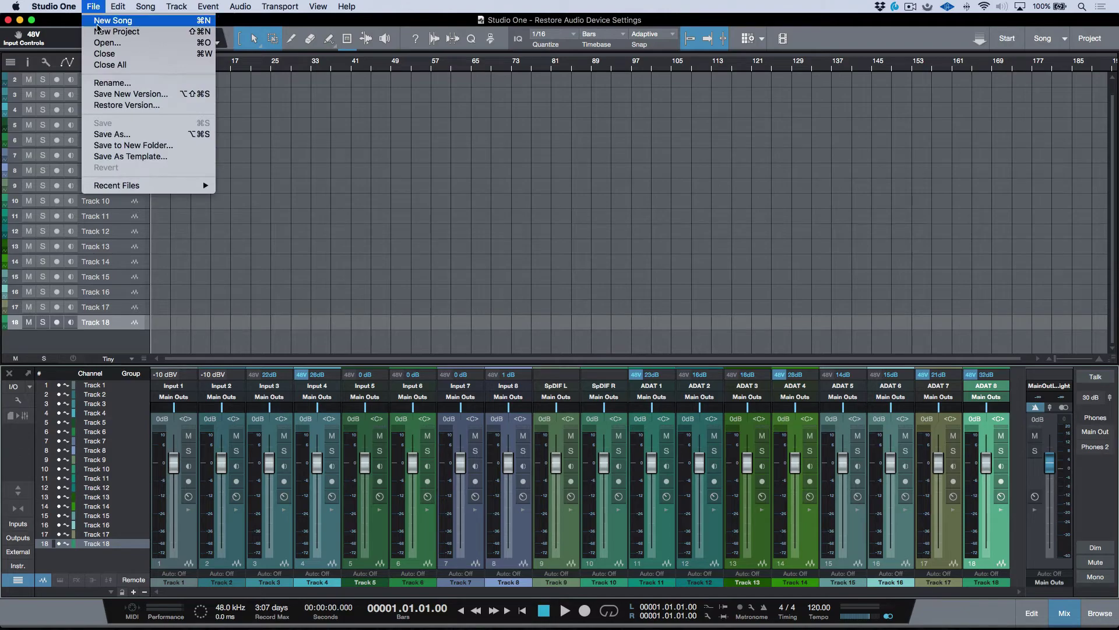
{"action": "left_click", "coordinate": [105, 53]}
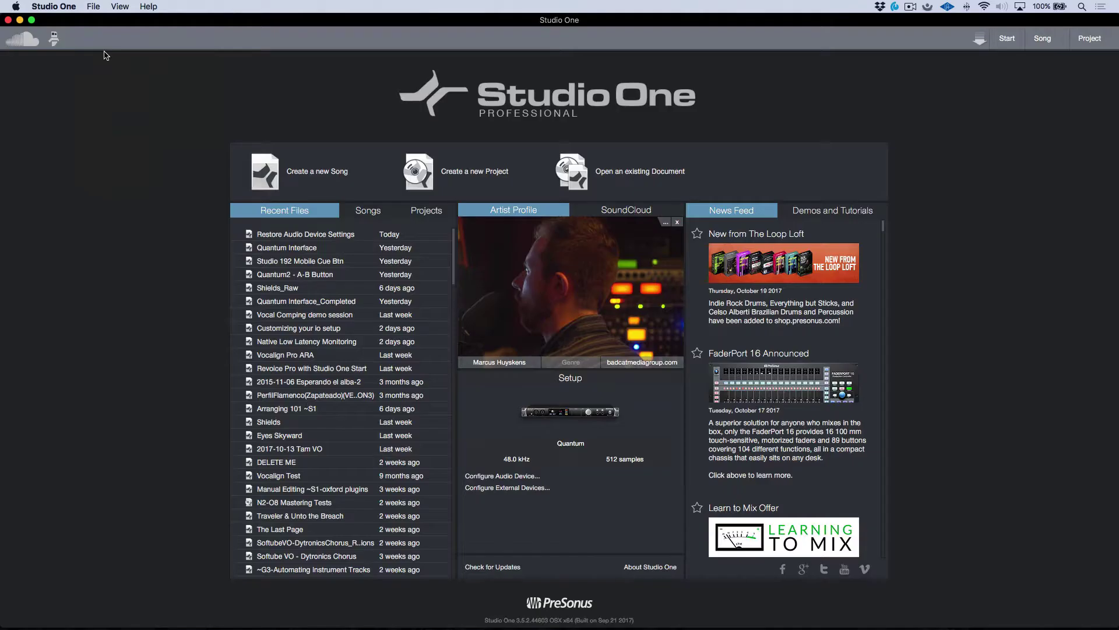
{"action": "key", "text": "super+Tab"}
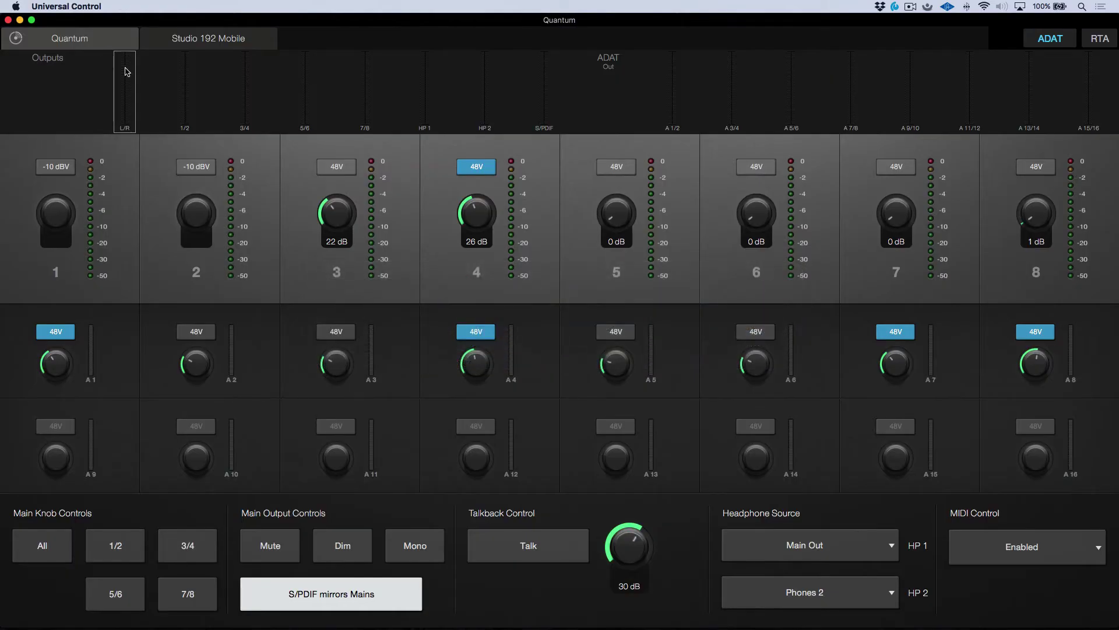
Turn inputs 3, 4 and ADAT inputs 1–4 down to 0 dB, switching off their phantom power.
{"action": "left_click_drag", "start_coordinate": [342, 214], "coordinate": [350, 335]}
{"action": "left_click_drag", "start_coordinate": [482, 217], "coordinate": [471, 293]}
{"action": "left_click", "coordinate": [478, 167]}
{"action": "left_click", "coordinate": [487, 331]}
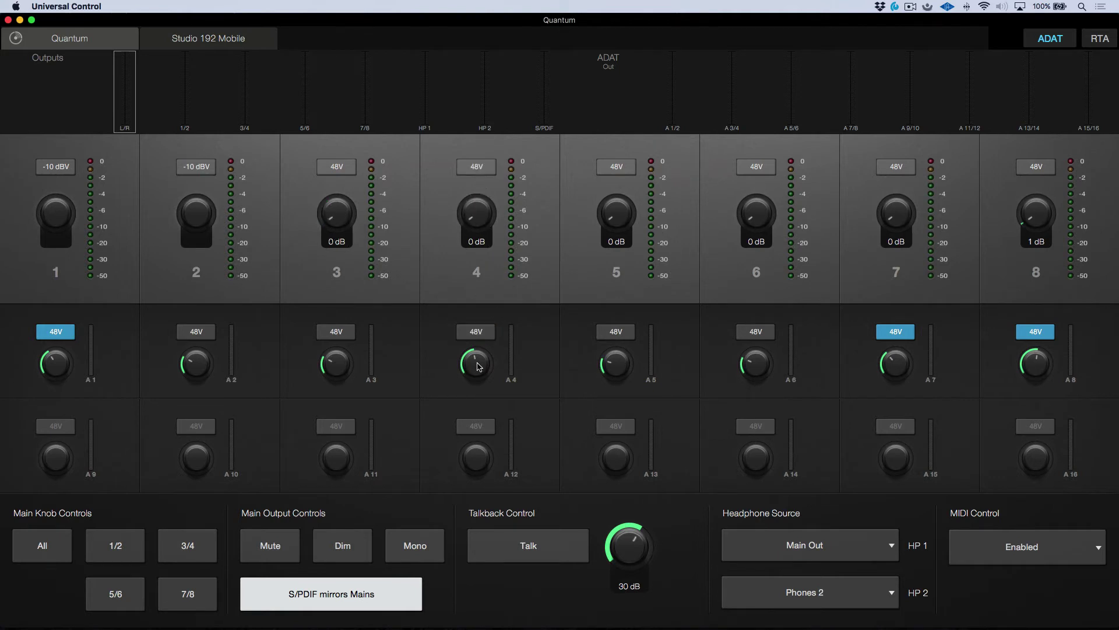
{"action": "left_click_drag", "start_coordinate": [479, 366], "coordinate": [465, 470]}
{"action": "left_click_drag", "start_coordinate": [338, 360], "coordinate": [341, 473]}
{"action": "left_click_drag", "start_coordinate": [189, 363], "coordinate": [187, 466]}
{"action": "left_click_drag", "start_coordinate": [62, 366], "coordinate": [57, 492]}
{"action": "left_click", "coordinate": [61, 336]}
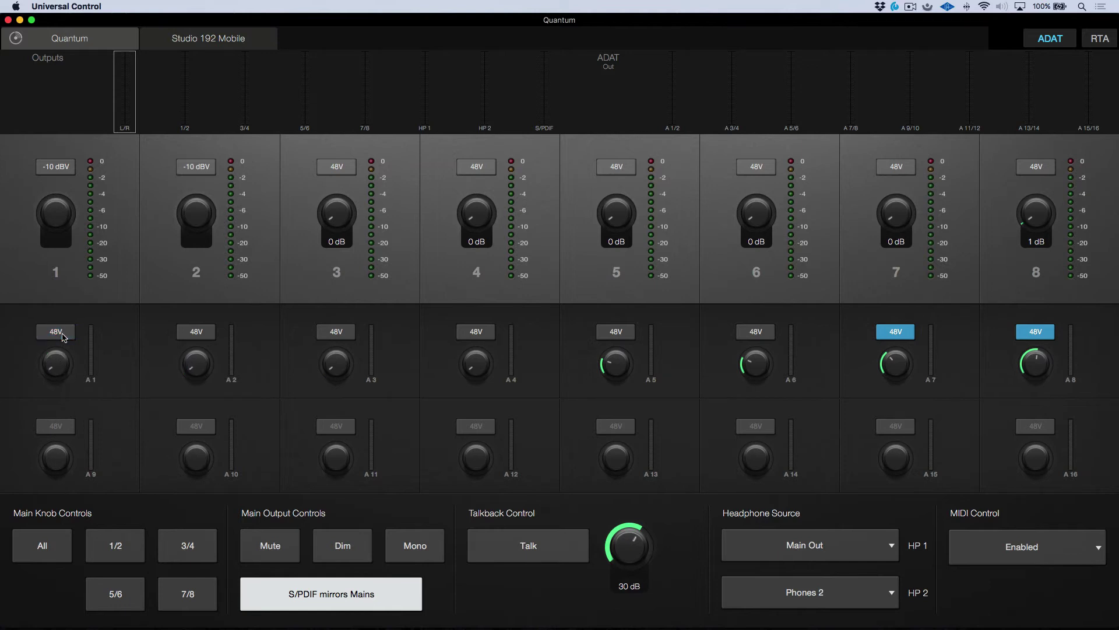
Turn ADAT inputs 5–8 down to 0 dB and switch off 48V on ADAT 7 and 8.
{"action": "left_click", "coordinate": [899, 333]}
{"action": "left_click_drag", "start_coordinate": [896, 373], "coordinate": [962, 502]}
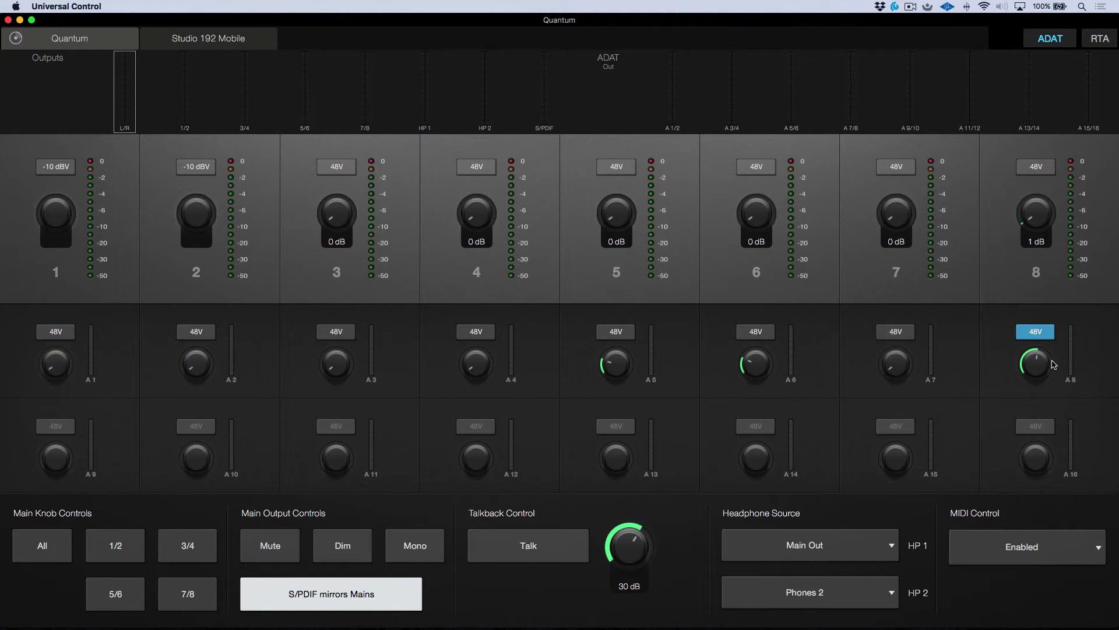
{"action": "left_click_drag", "start_coordinate": [1037, 366], "coordinate": [1032, 492]}
{"action": "left_click", "coordinate": [1044, 332]}
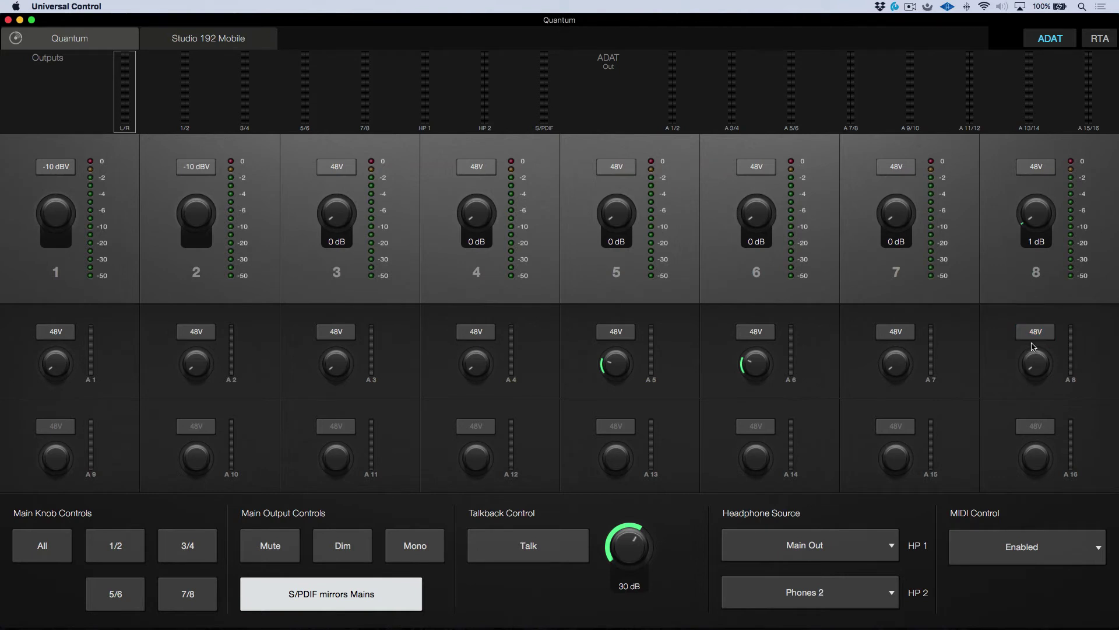
{"action": "left_click_drag", "start_coordinate": [758, 365], "coordinate": [742, 495]}
{"action": "left_click_drag", "start_coordinate": [613, 373], "coordinate": [634, 460]}
Reopen the 'Restore Audio Device Settings' song from Studio One's Recent Files list.
{"action": "key", "text": "super+Tab"}
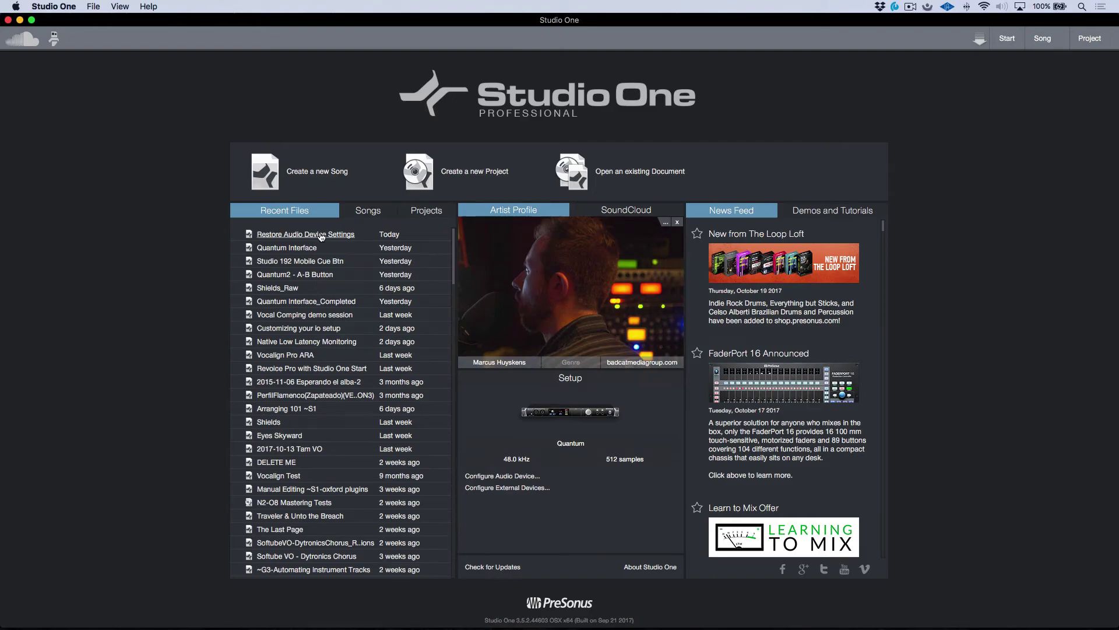
{"action": "left_click", "coordinate": [320, 235]}
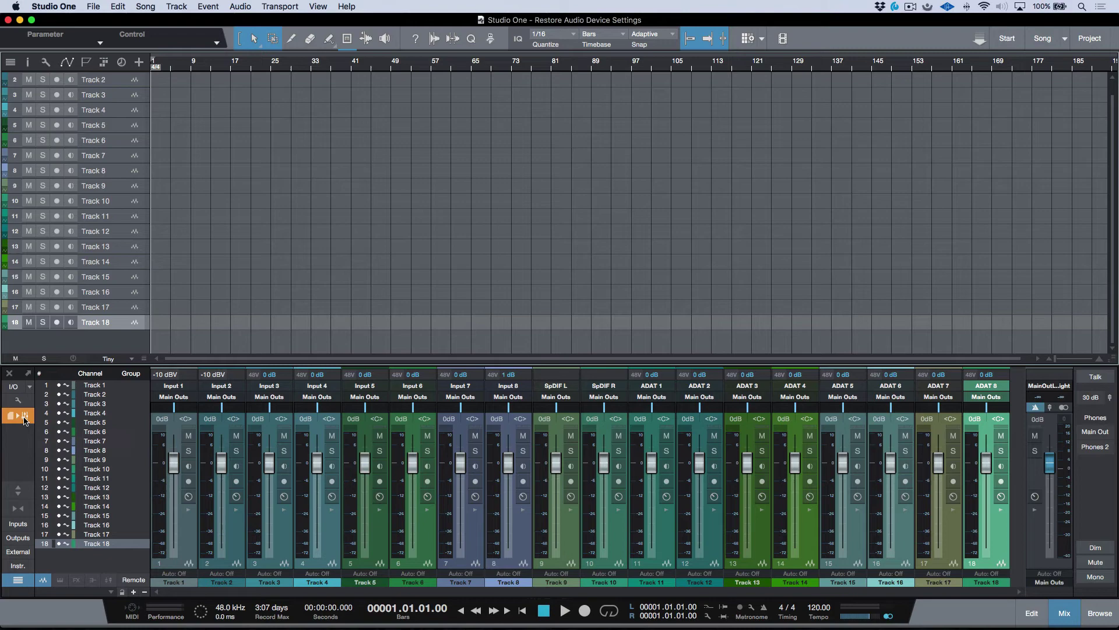
Restore the saved settings and confirm Input 3 at 22 dB, Input 4 at 26 dB with 48V.
{"action": "key", "text": "super+Tab"}
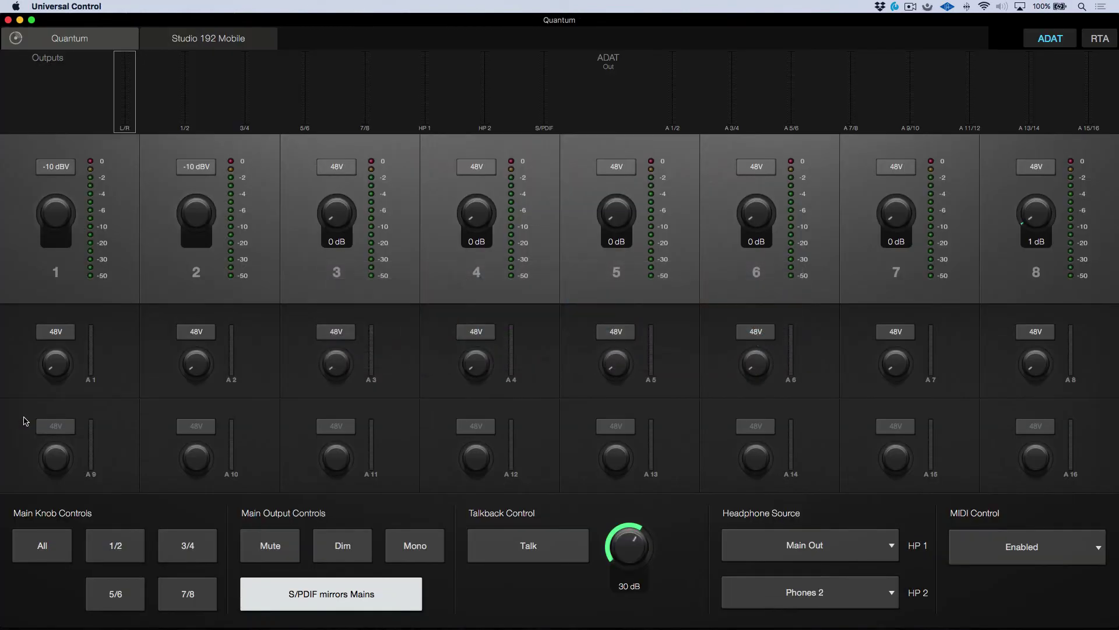
{"action": "key", "text": "super+Tab"}
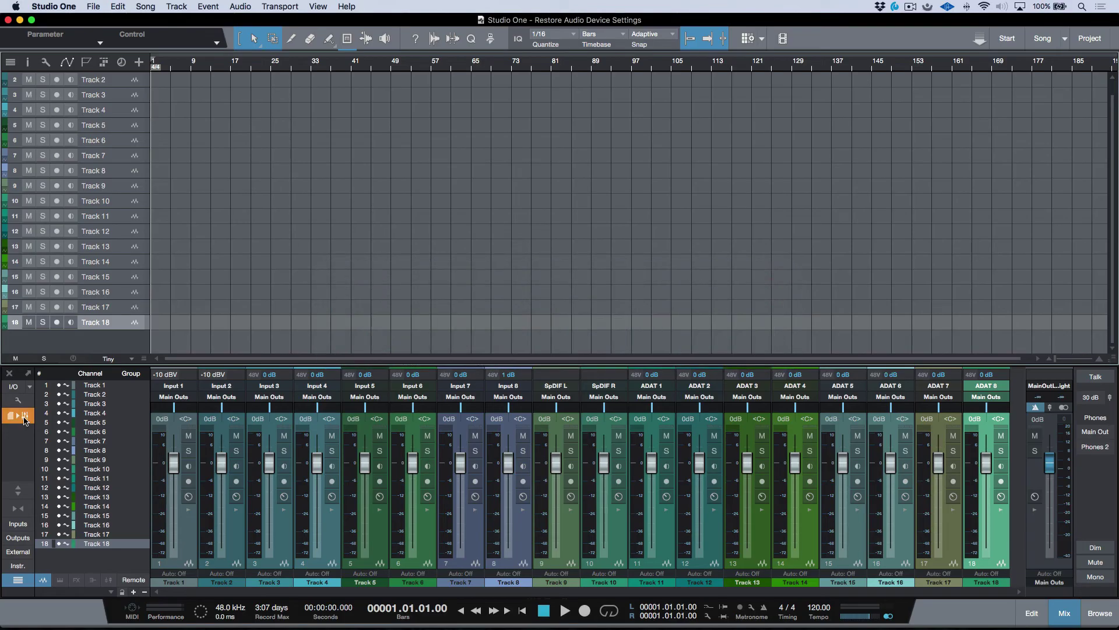
{"action": "left_click", "coordinate": [18, 415]}
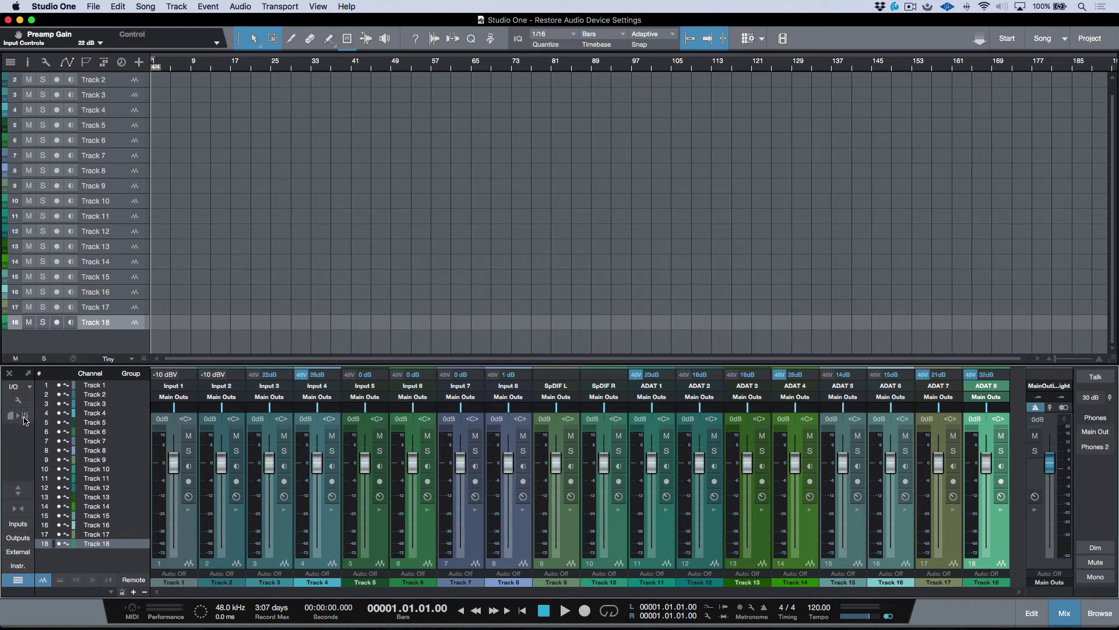
{"action": "key", "text": "super+Tab"}
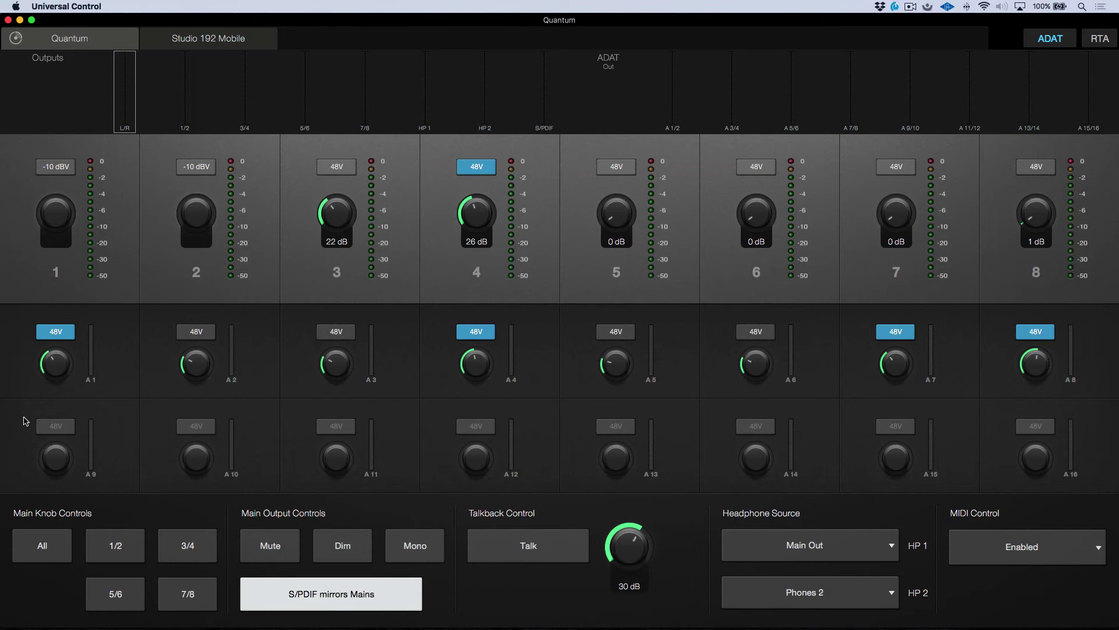
{"action": "key", "text": "super+Tab"}
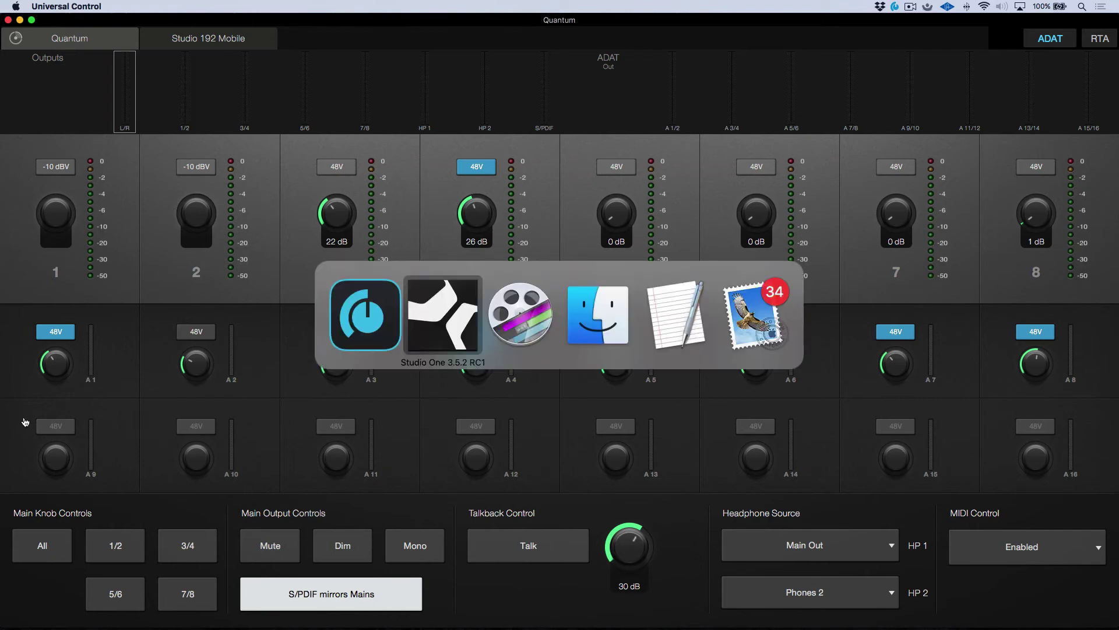